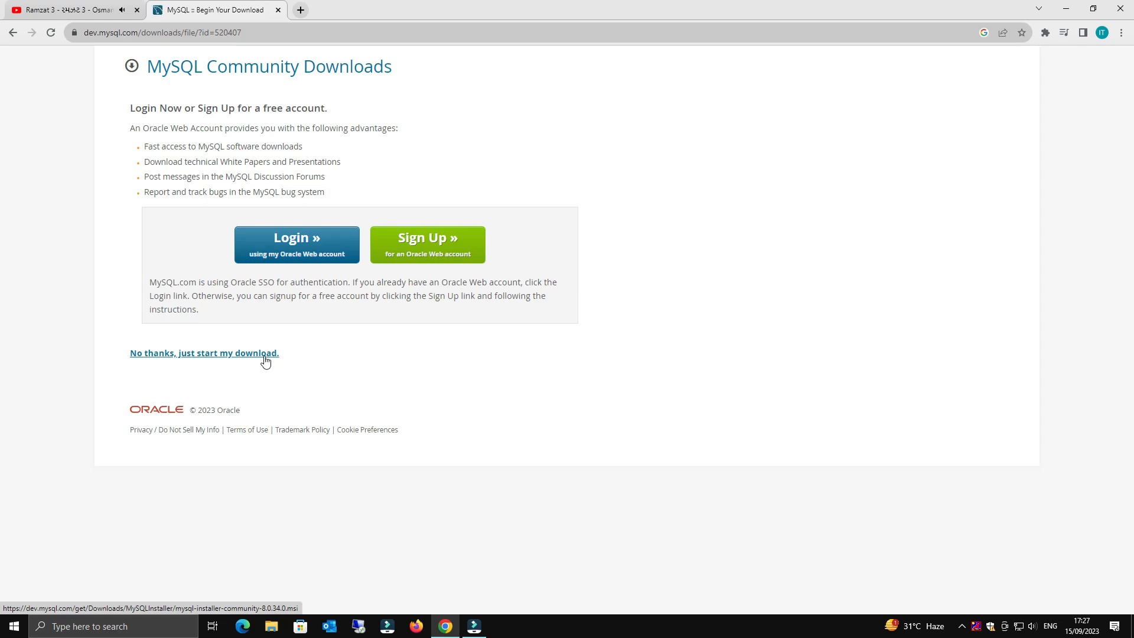
- Download mysql-installer-community-8.0.34.0.msi without an account via IDM and raise the speaker volume
left_click(267, 357)
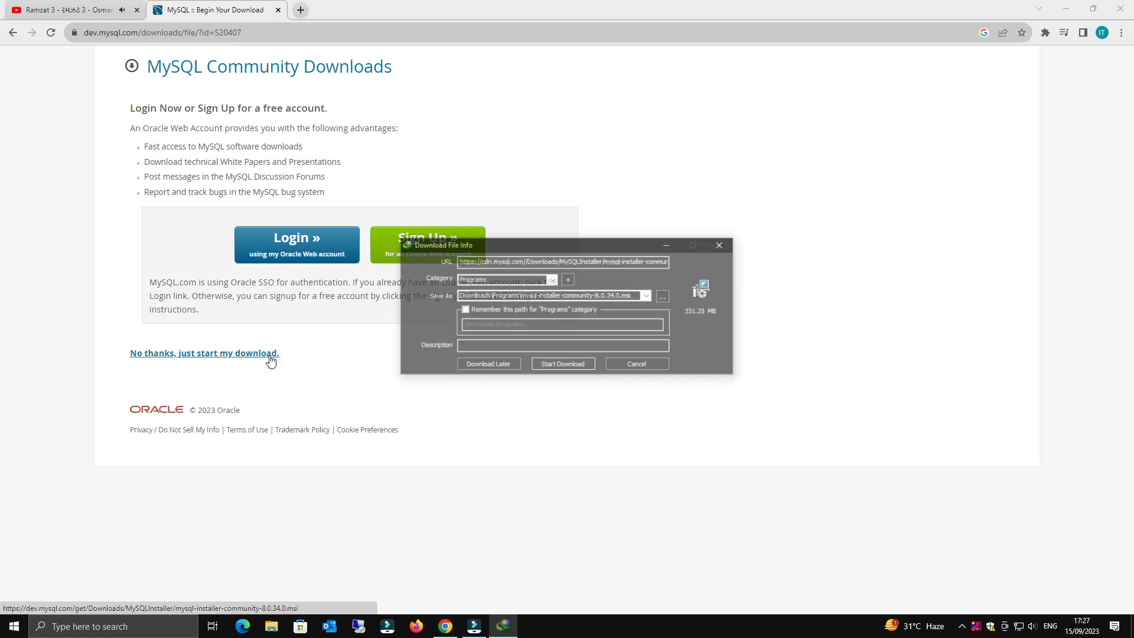
left_click(566, 364)
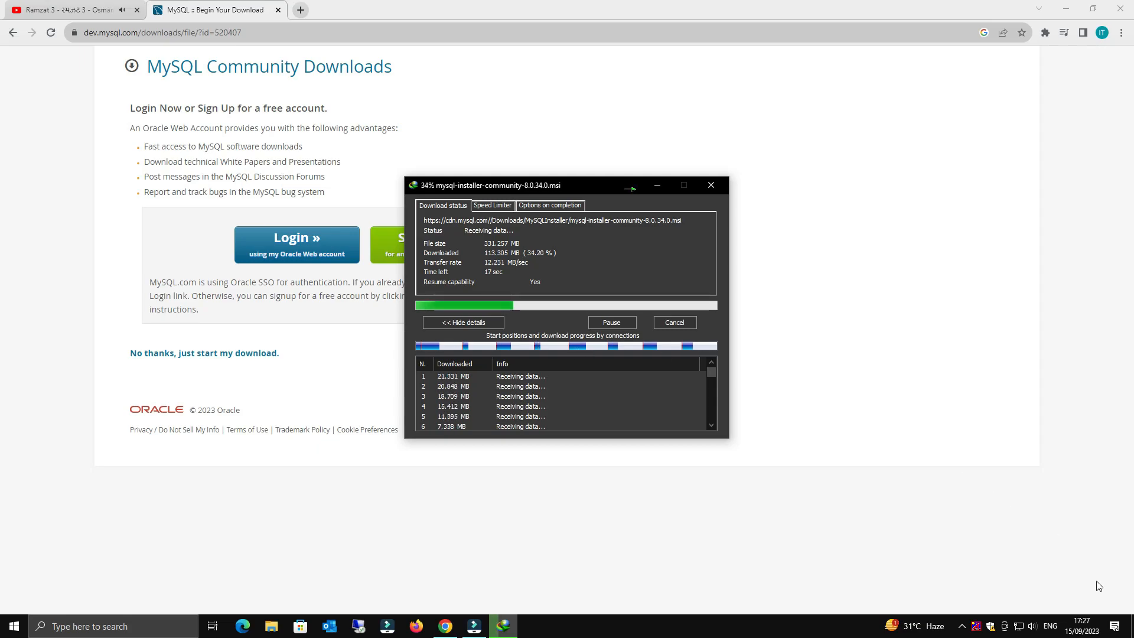
left_click(1035, 629)
scroll(1037, 629, "up", 1)
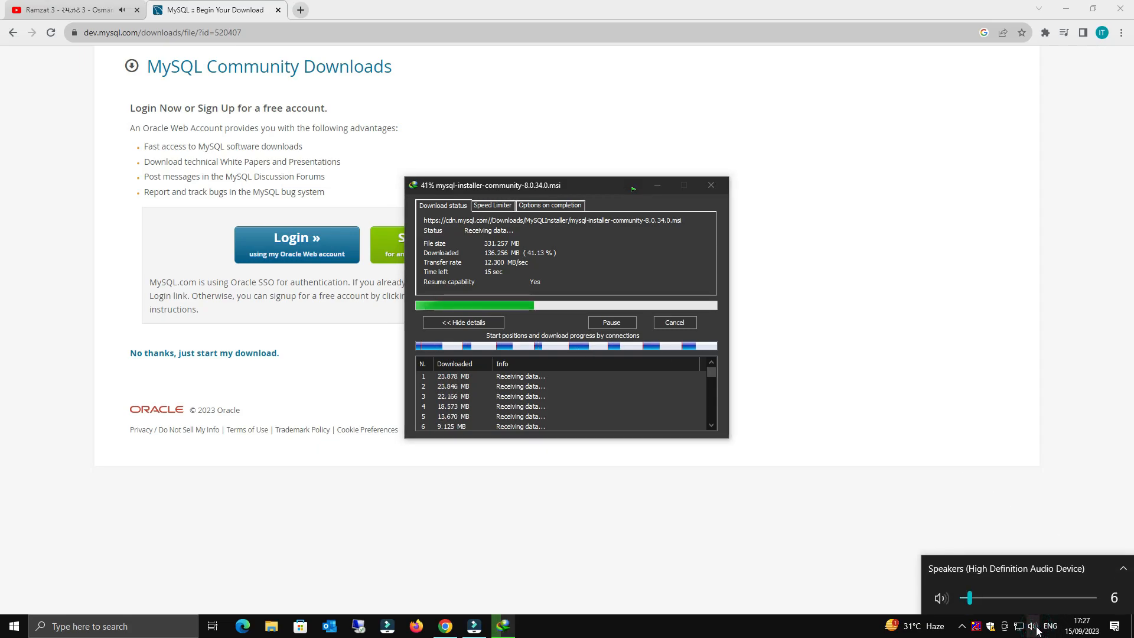
left_click(767, 636)
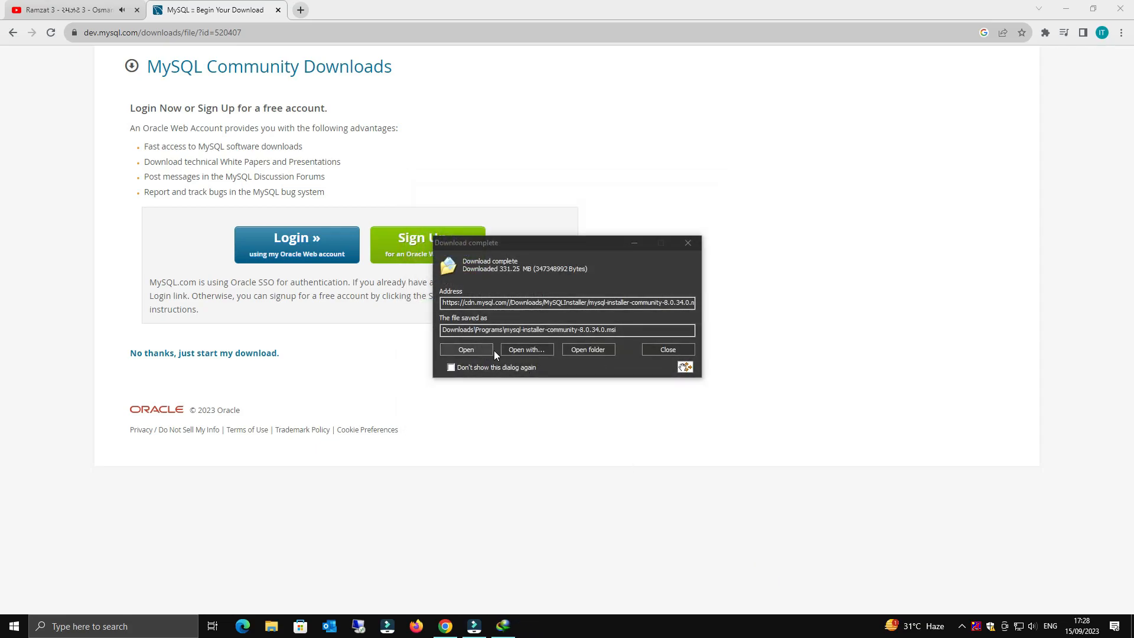
- Launch the mysql-installer-community-8.0.34.0.msi file from the Downloads\Programs folder
left_click(598, 352)
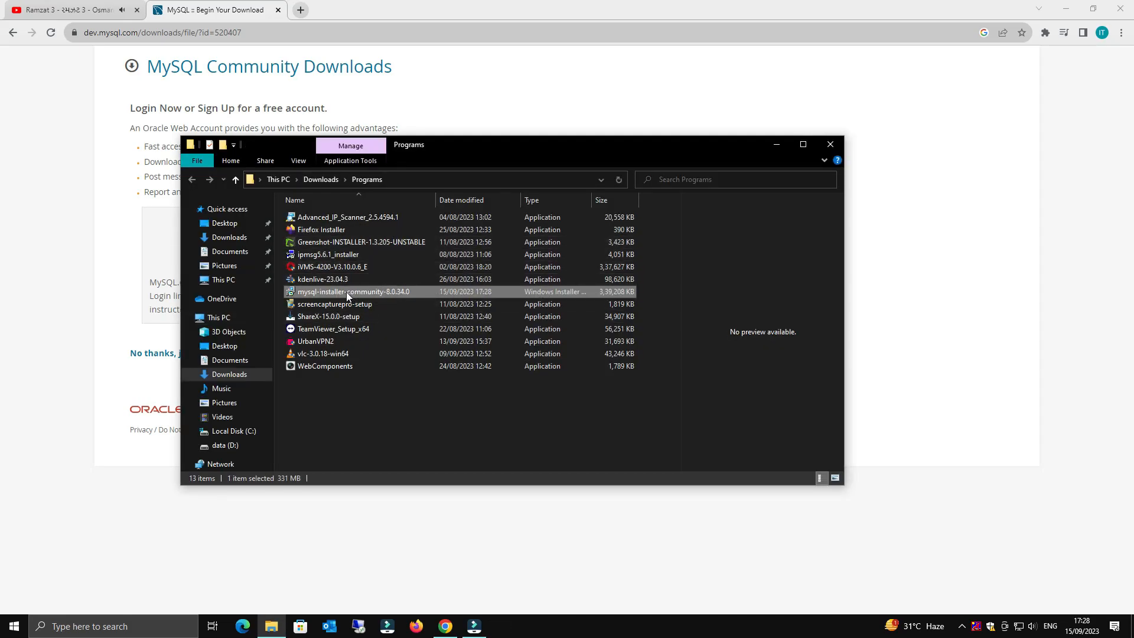
right_click(349, 293)
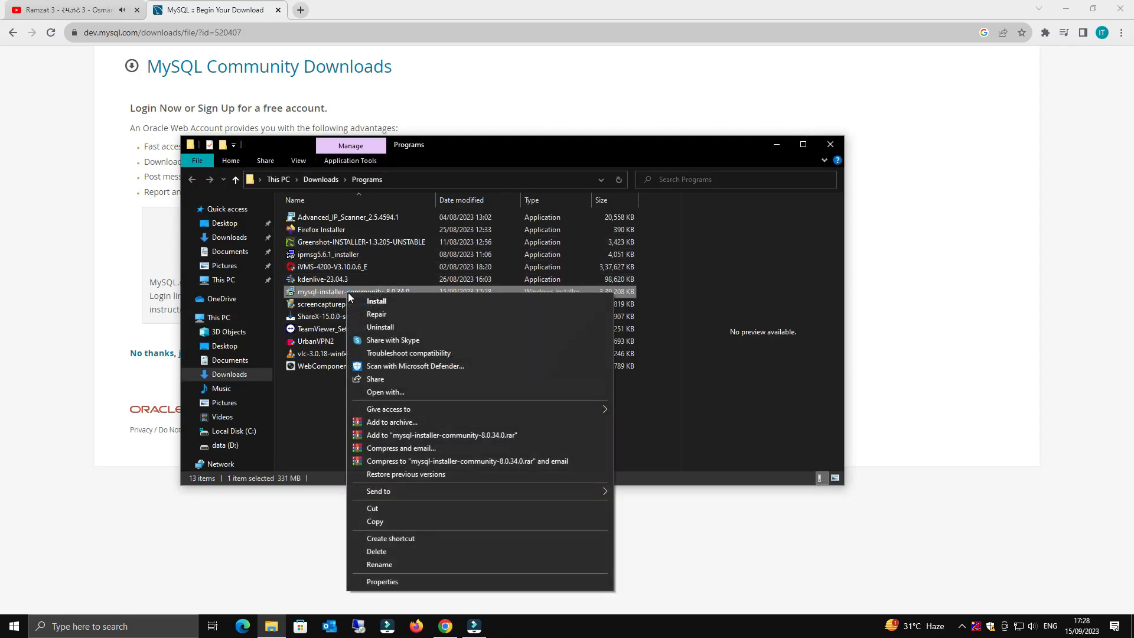
left_click(398, 305)
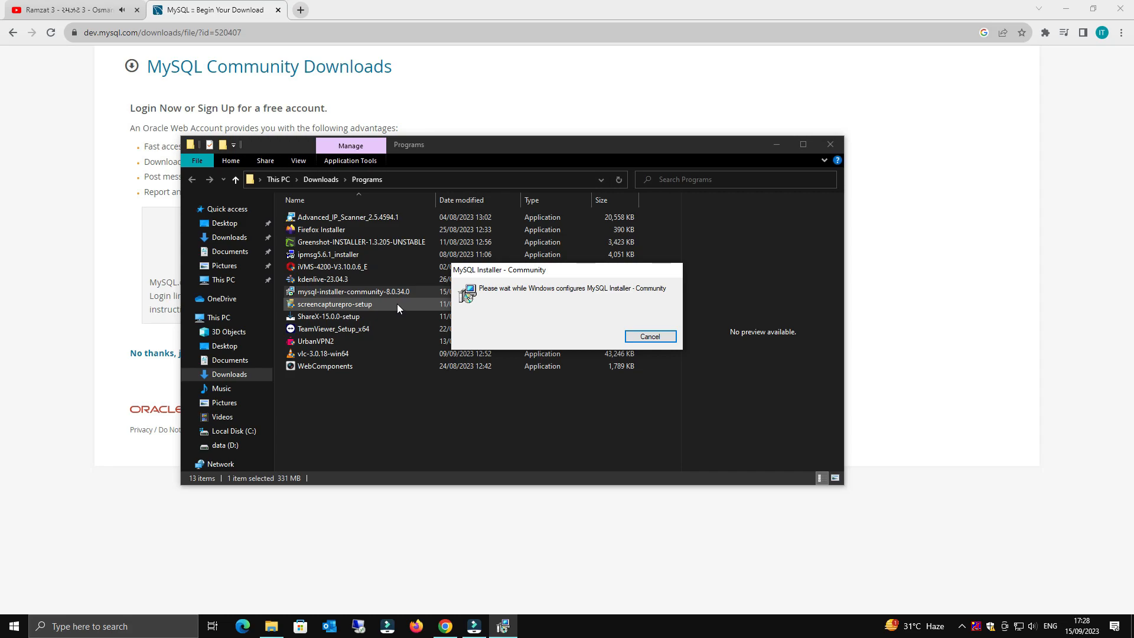
- Minimize Explorer and Chrome so only the installer remains, and check the volume
left_click(778, 145)
left_click(1055, 12)
left_click(1066, 9)
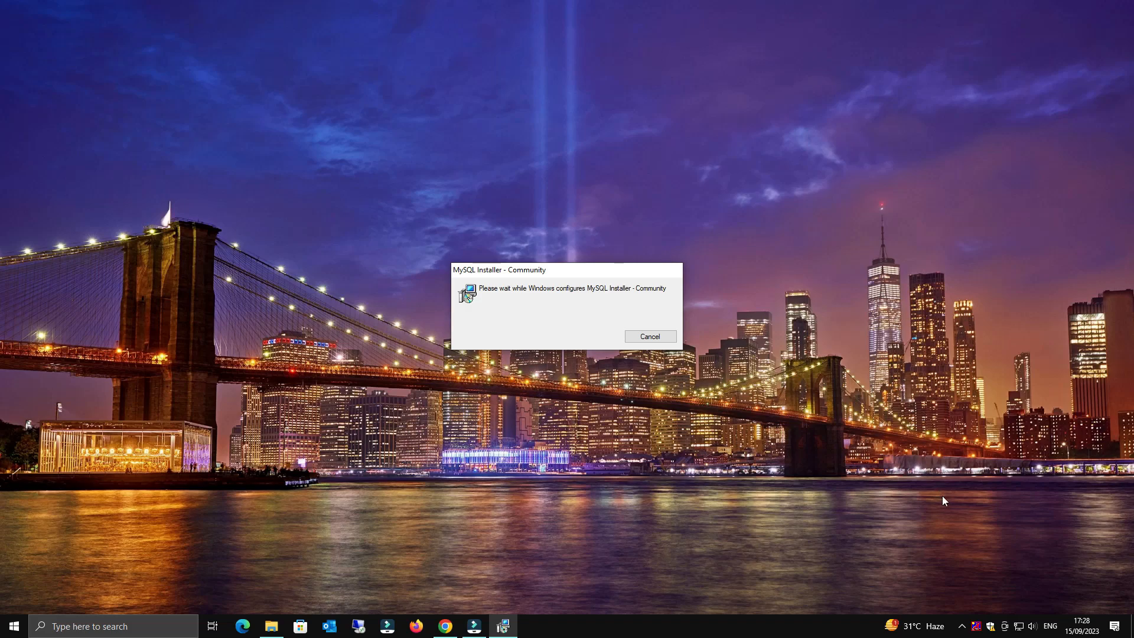
left_click(1033, 627)
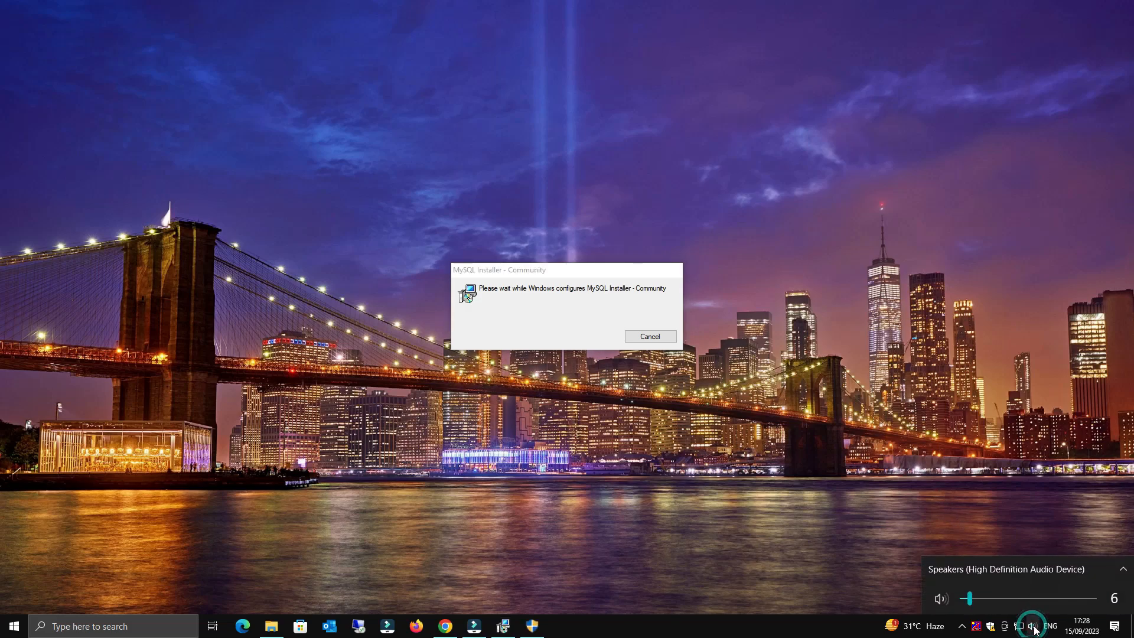
left_click(839, 626)
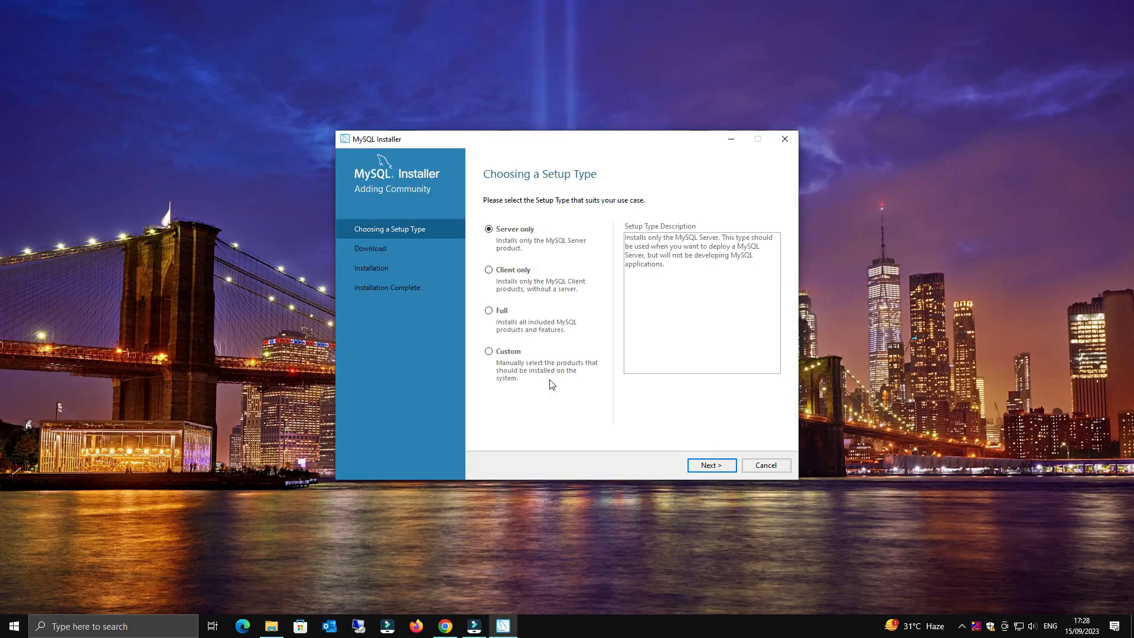
- Choose the Full setup type and move to the list of six 8.0.34 products
left_click(490, 311)
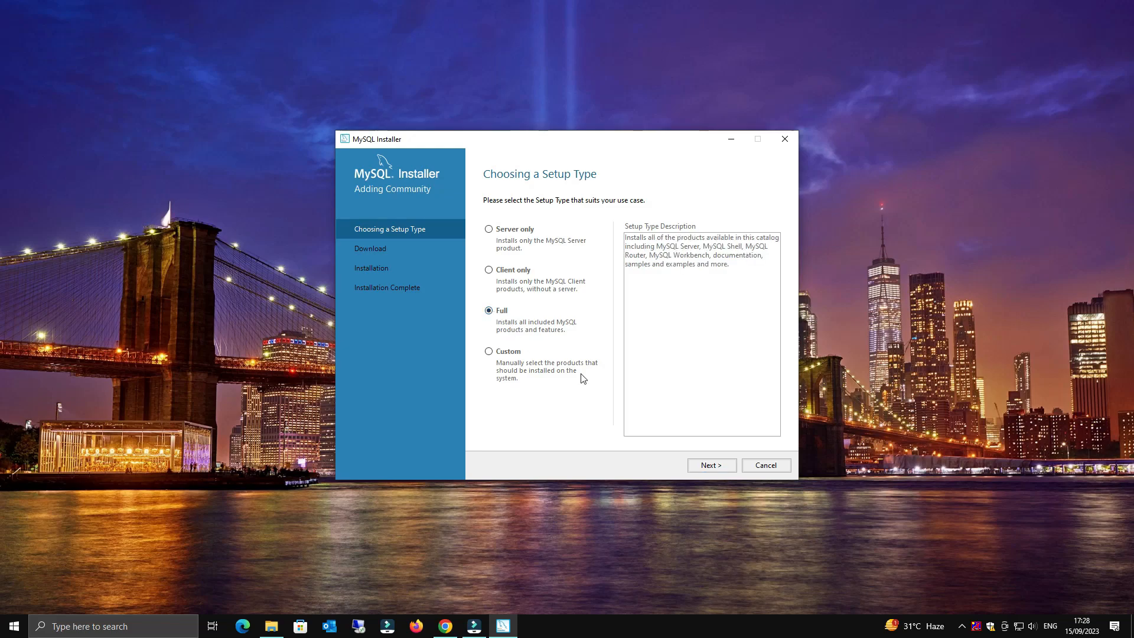
left_click(712, 467)
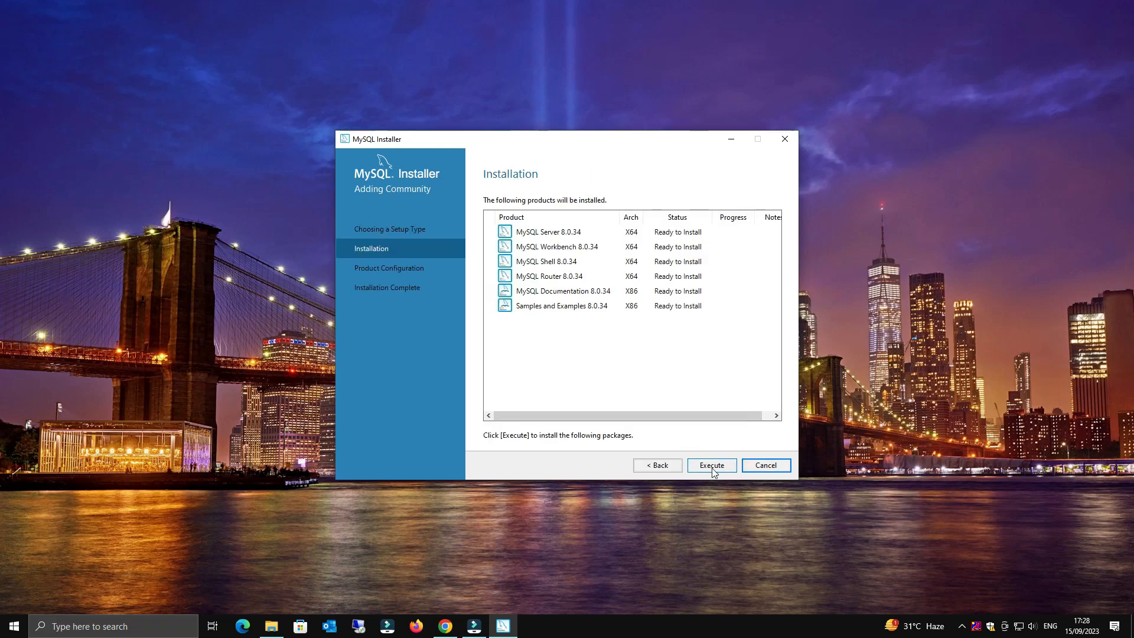
- Execute the installation of all six MySQL 8.0.34 products
left_click(714, 465)
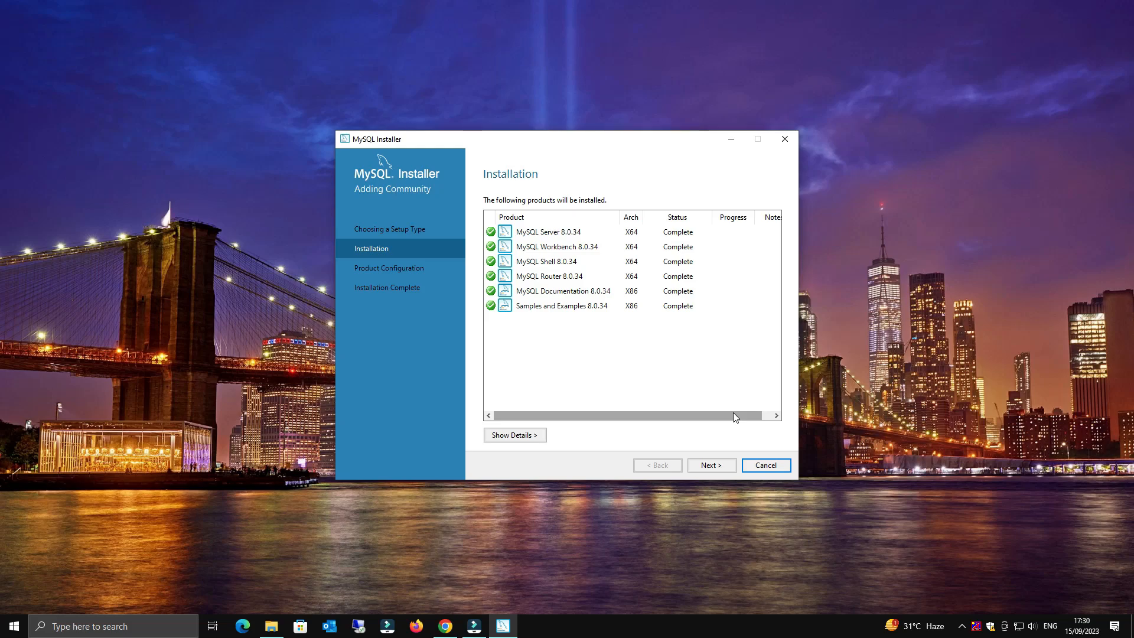
- Keep default networking and strong password encryption, then enter and confirm the root password
left_click(712, 465)
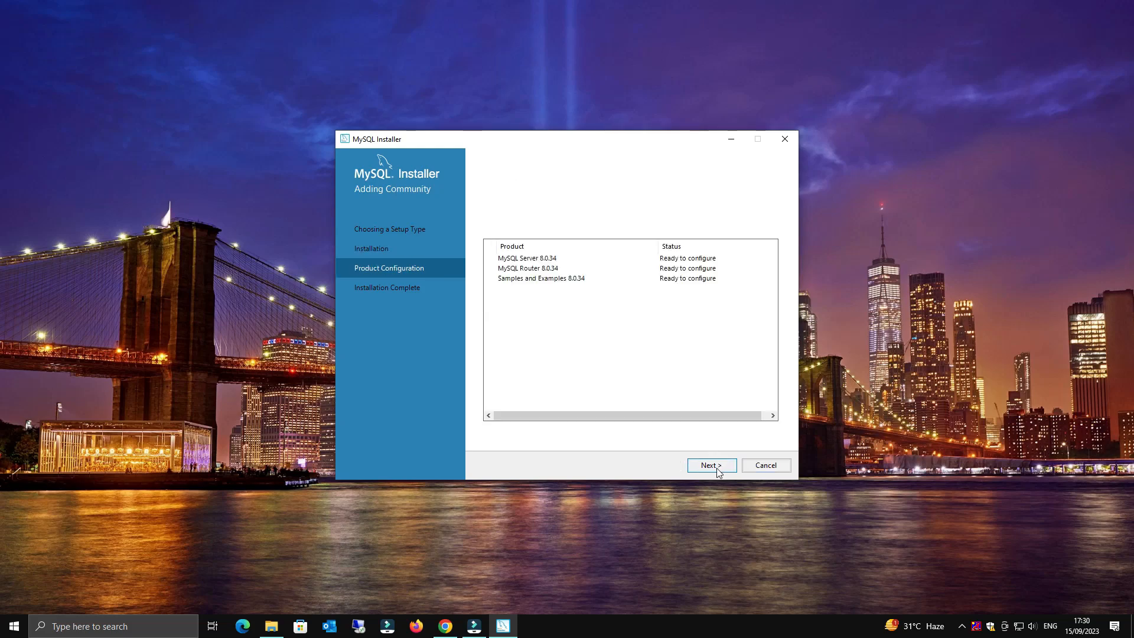
left_click(719, 467)
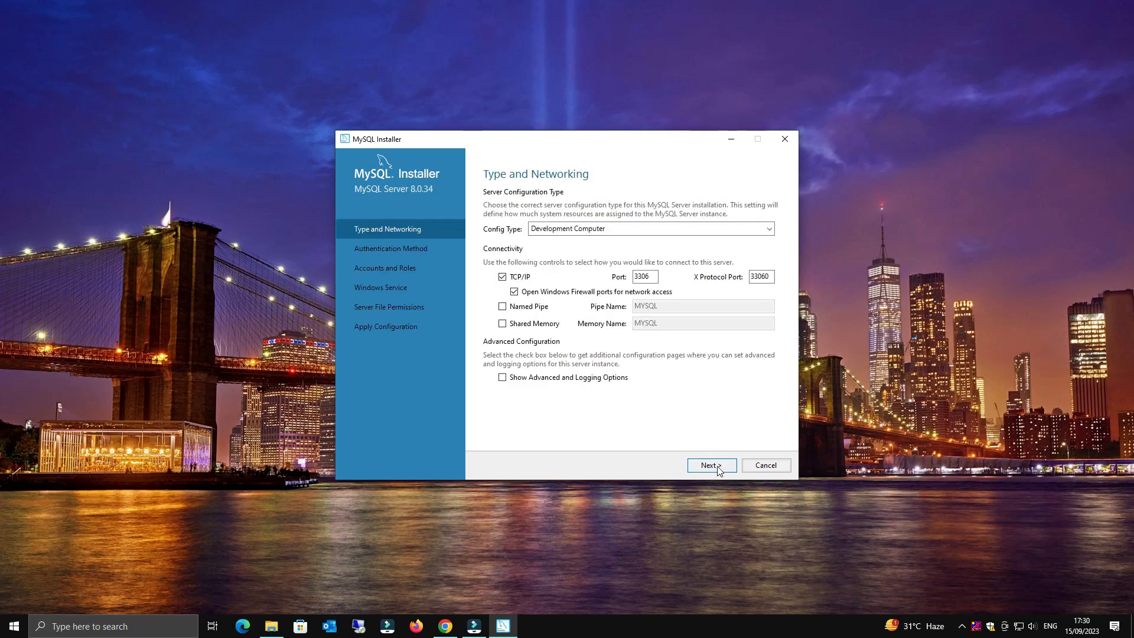
left_click(712, 466)
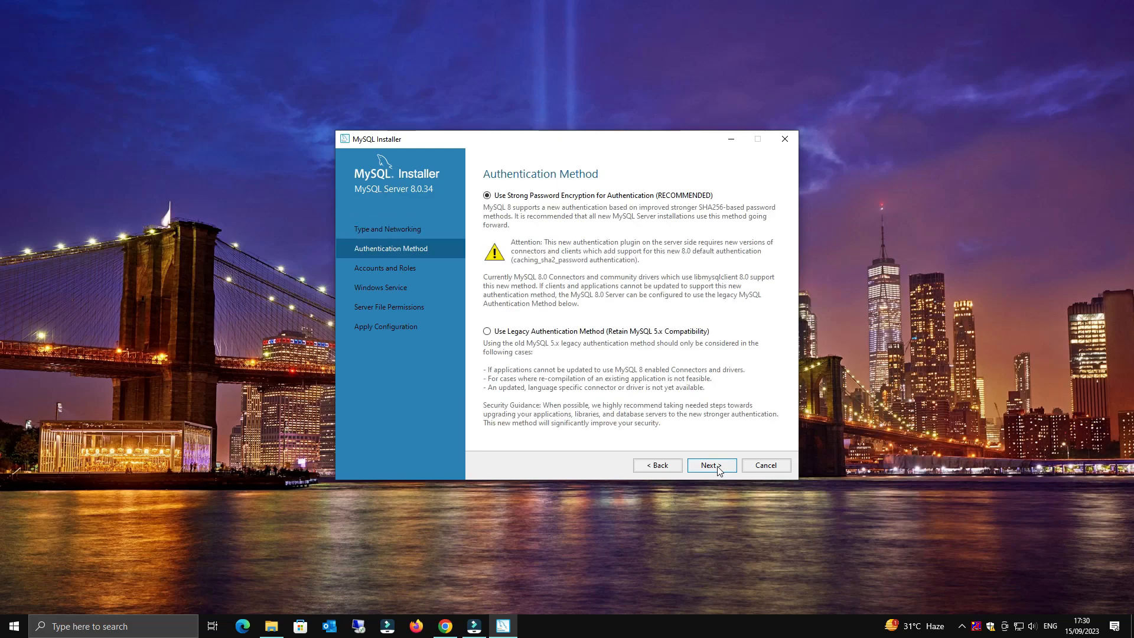
left_click(712, 465)
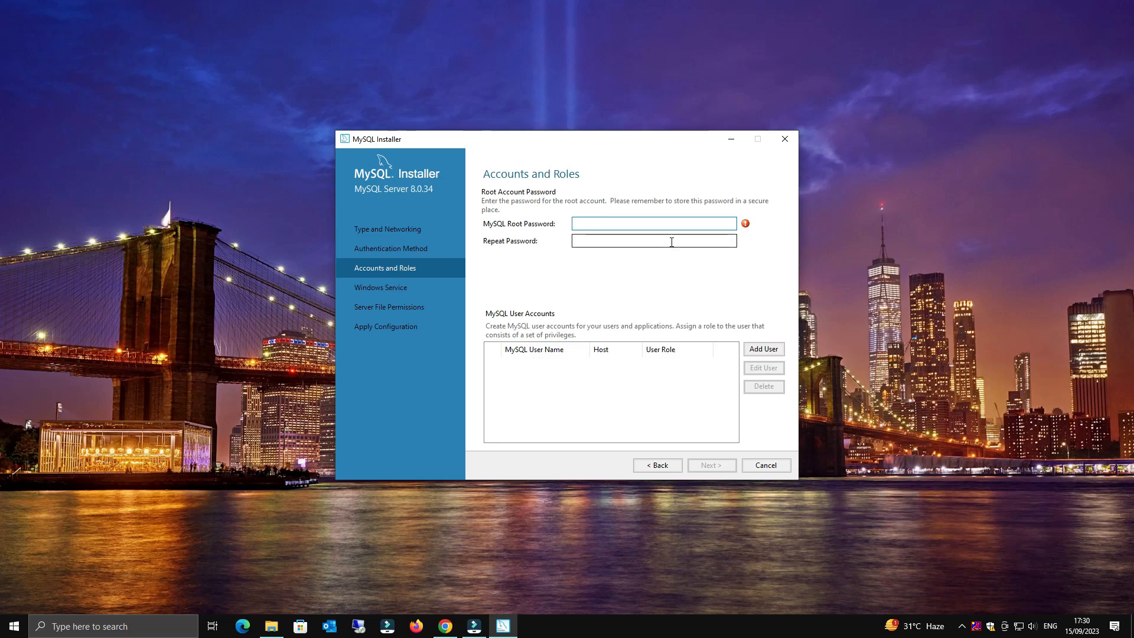
type("12345678")
left_click(664, 243)
type("aaaaaaa")
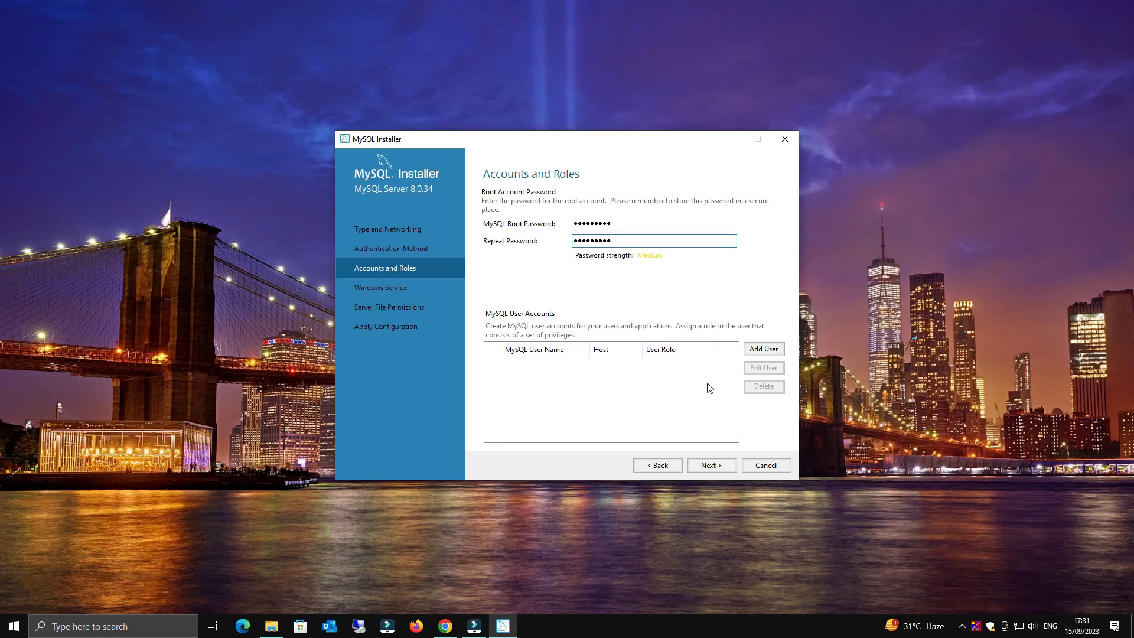
- Skip adding extra user accounts and accept the Windows Service settings
left_click(764, 349)
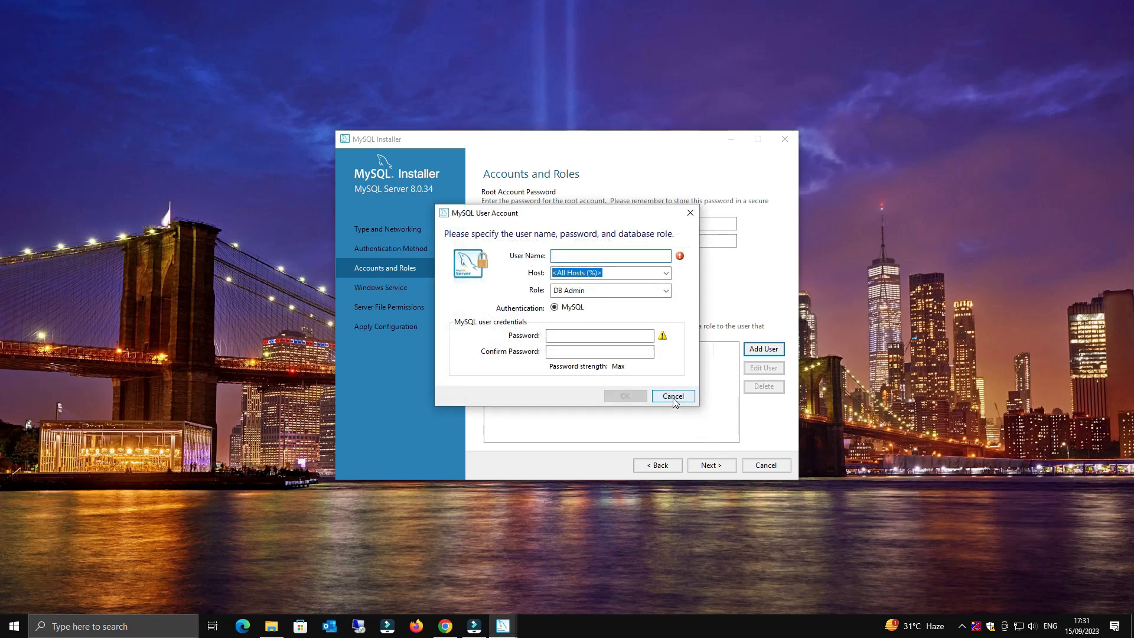
left_click(673, 397)
left_click(710, 466)
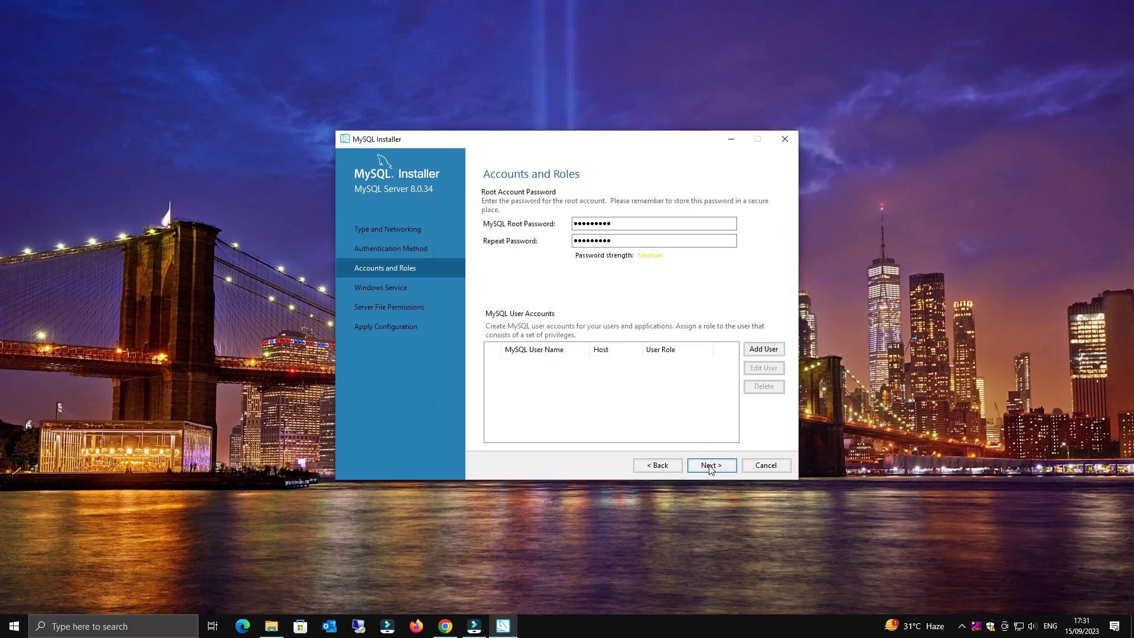
left_click(710, 467)
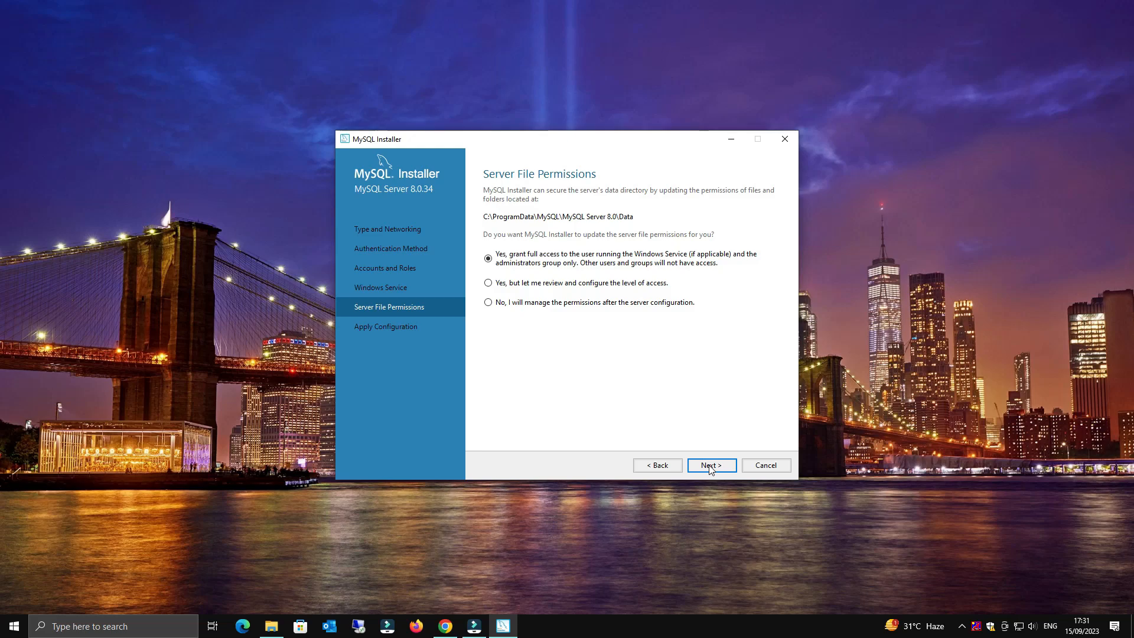
- Execute the MySQL Server 8.0.34 configuration and finish it
left_click(710, 466)
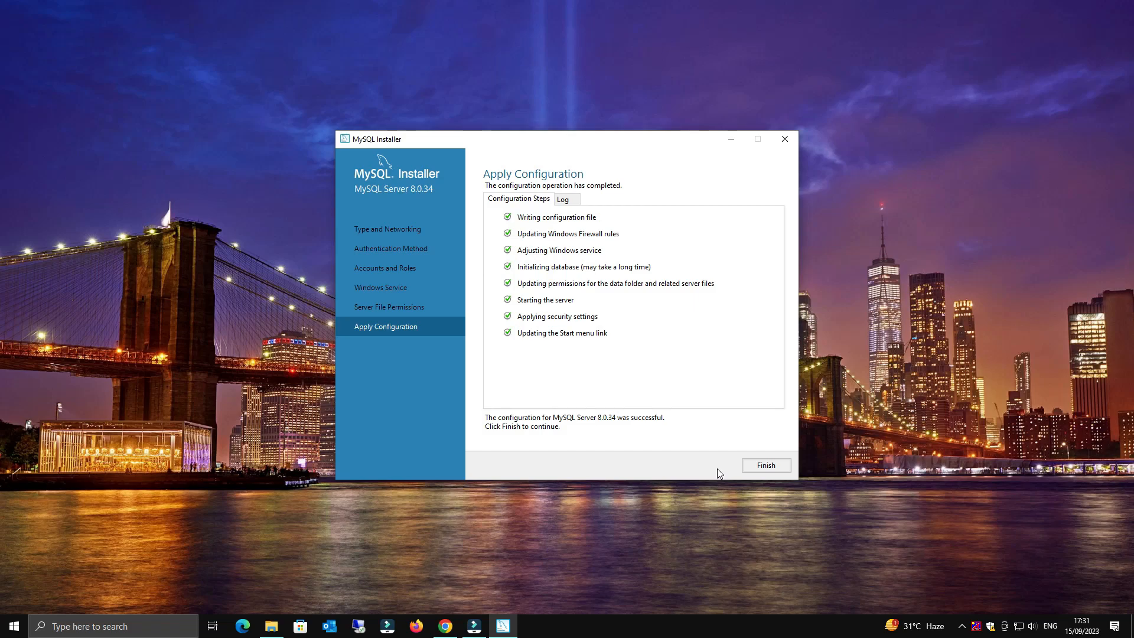
left_click(759, 469)
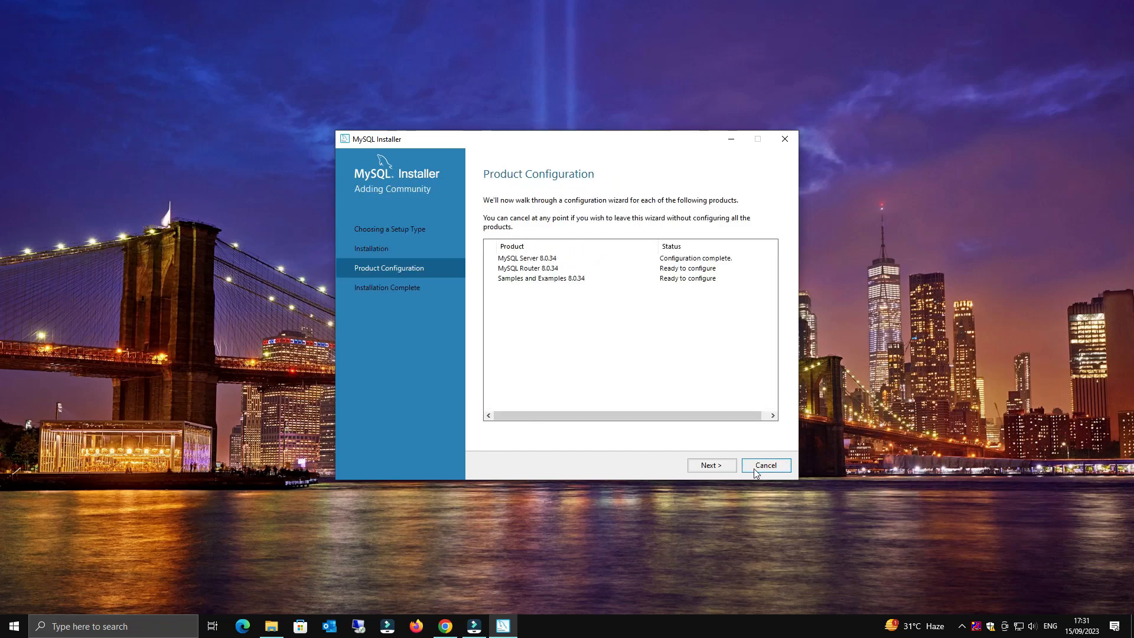
- Pass through MySQL Router configuration without bootstrapping it
left_click(711, 467)
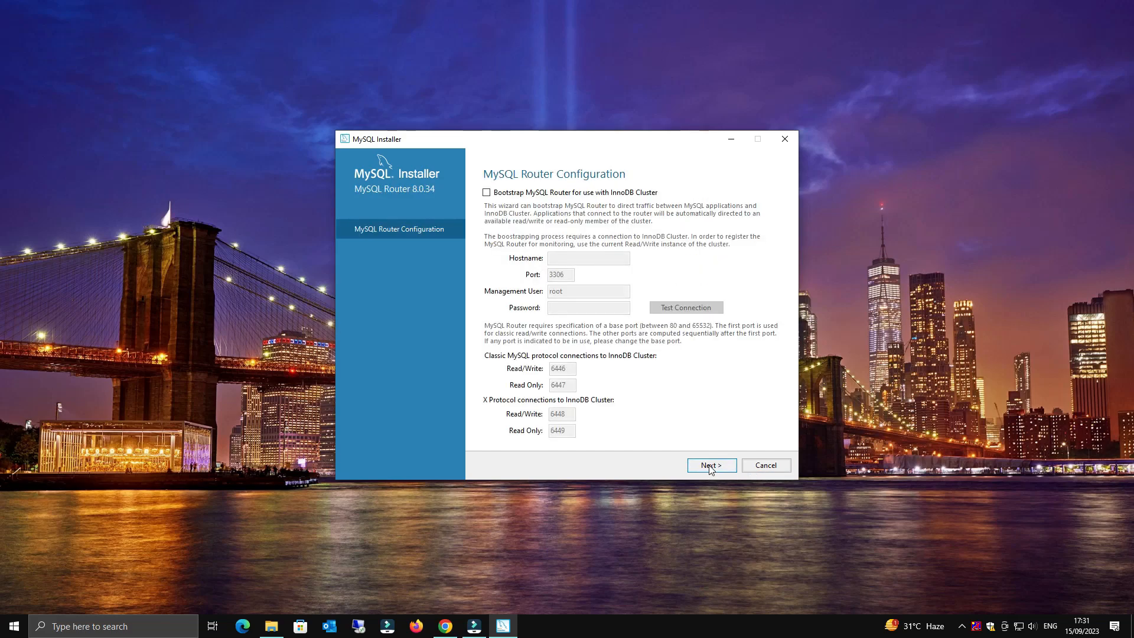
left_click(711, 466)
left_click(709, 466)
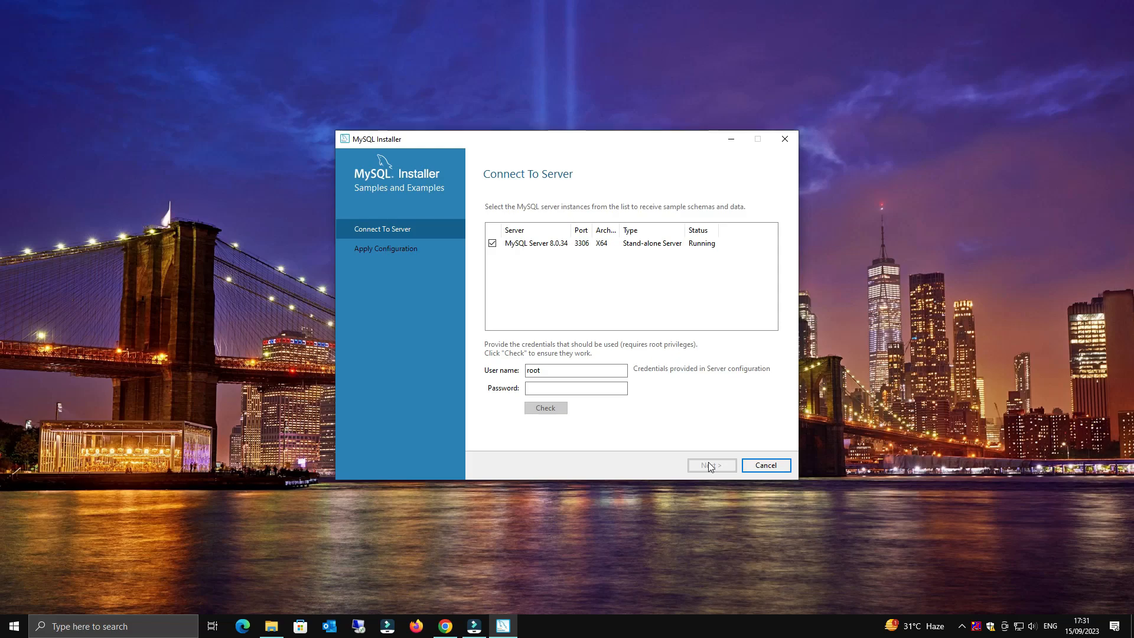
- Verify the root connection with its password and apply the Samples and Examples configuration
left_click(590, 389)
type("123456789")
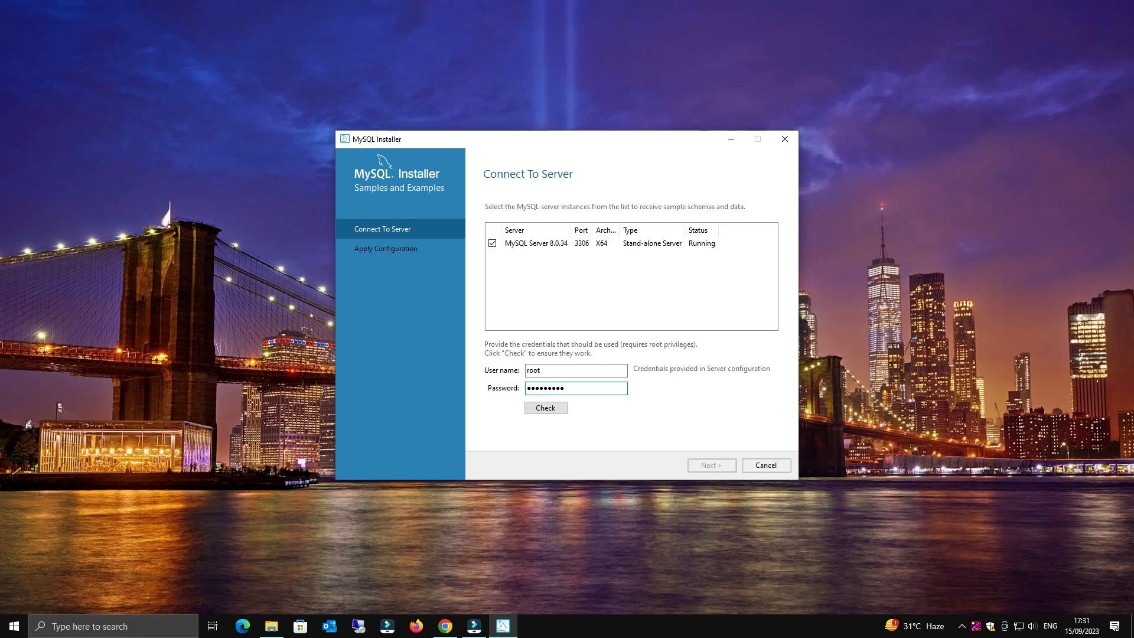
left_click(554, 409)
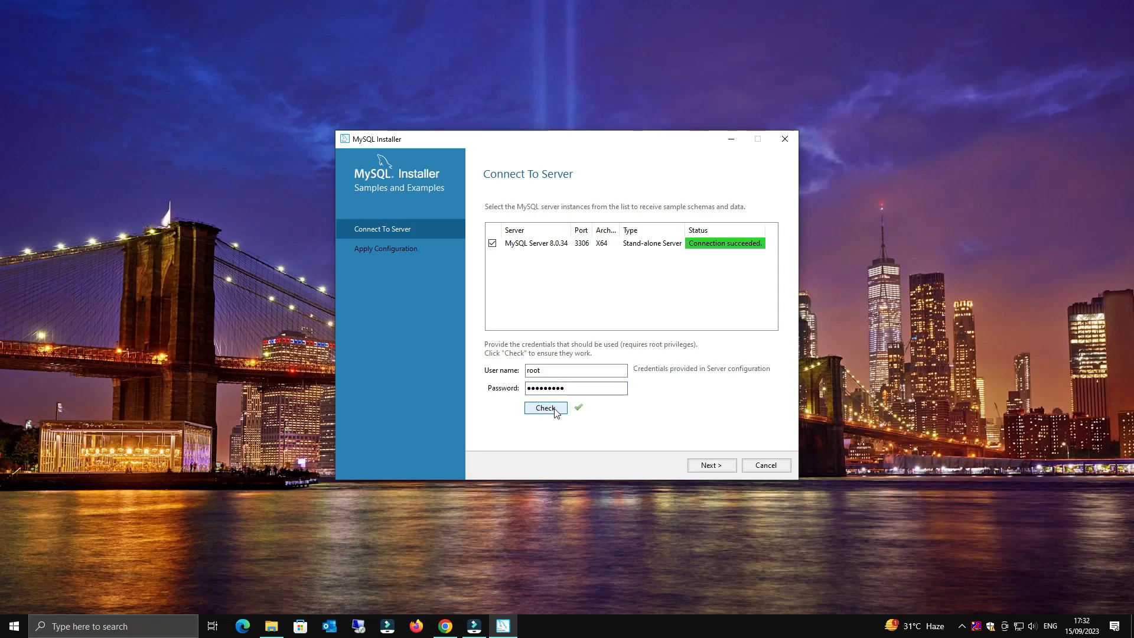
left_click(709, 466)
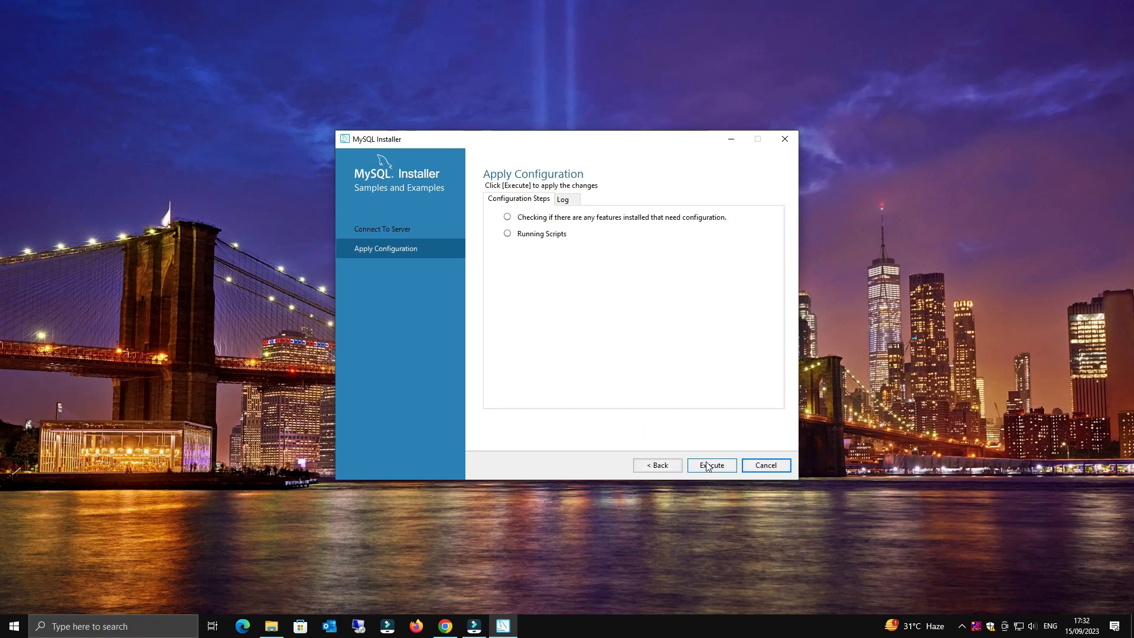
left_click(710, 466)
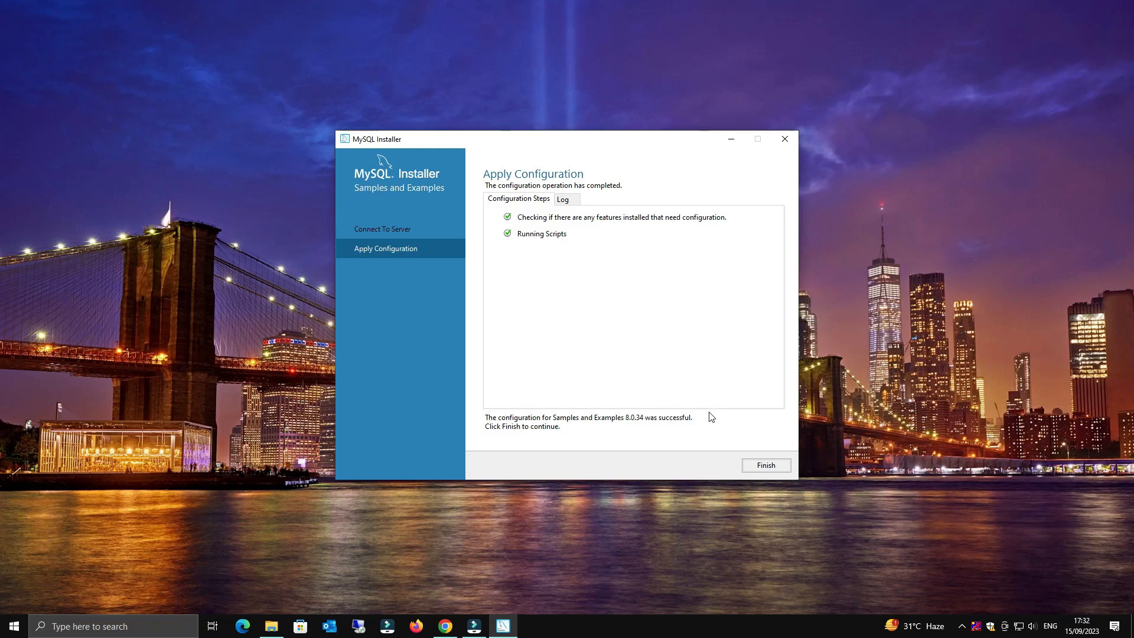
left_click(766, 465)
- Finish the installer with Workbench and Shell set to launch after setup
left_click(711, 465)
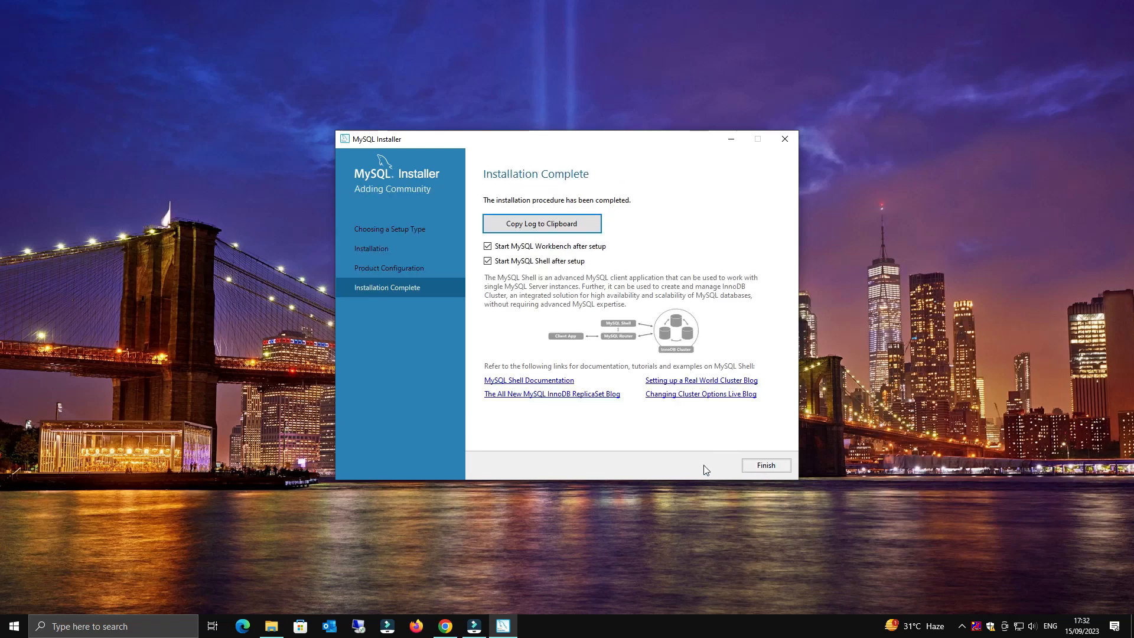
left_click(764, 469)
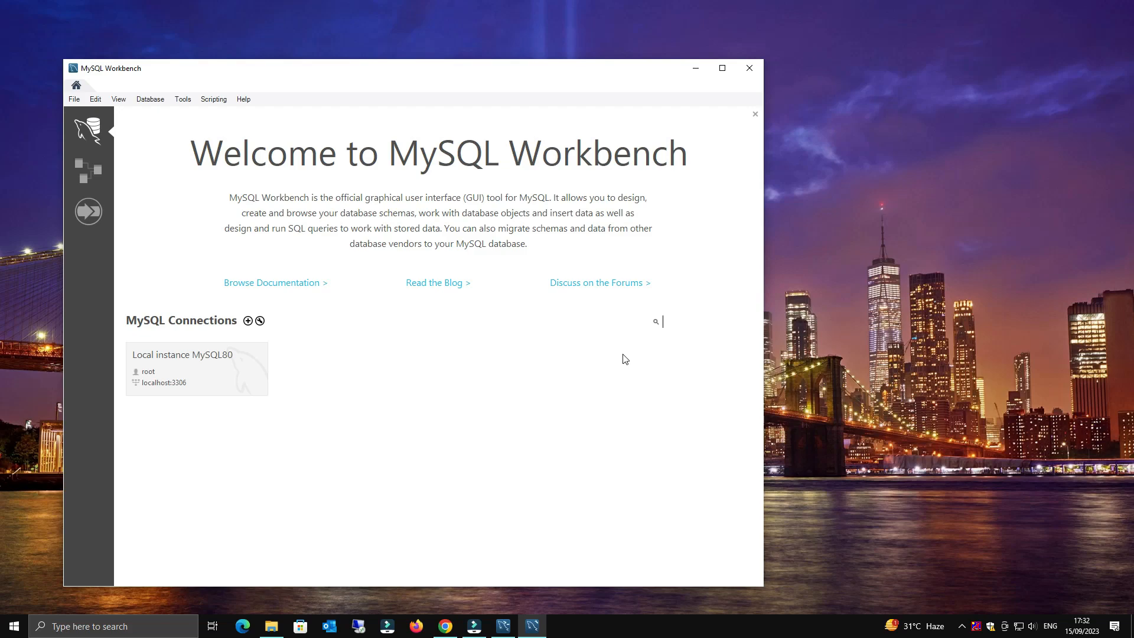
- Connect Workbench to Local instance MySQL80 as root using the root password
left_click(200, 368)
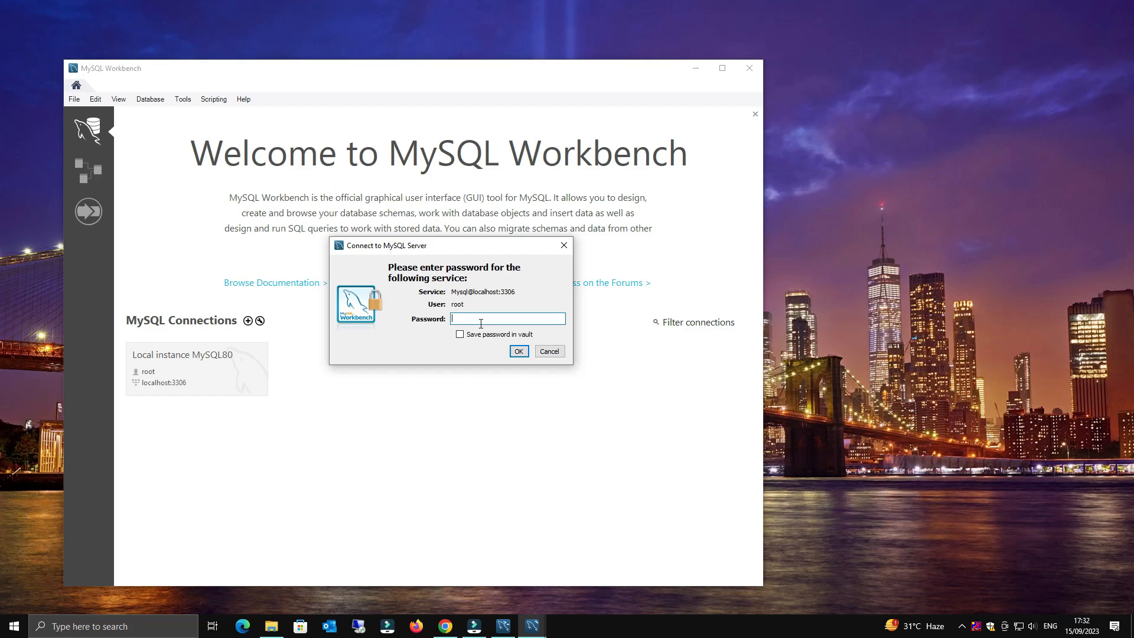
type("**********")
left_click(520, 352)
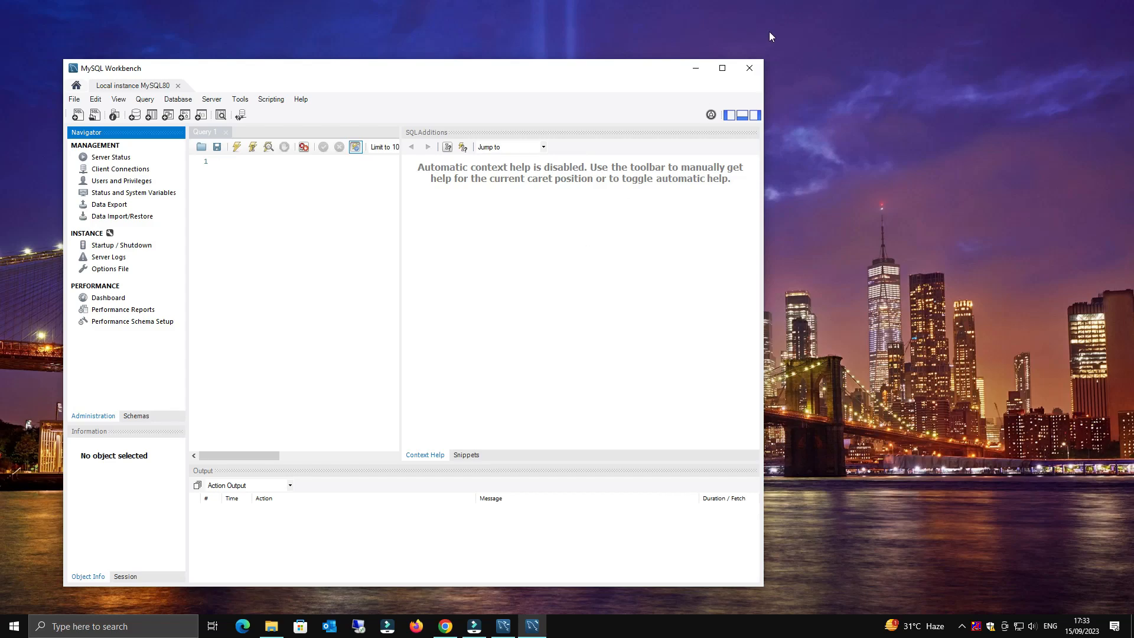
- Close MySQL Workbench and the MySQL Shell 8.0.34 console window
left_click(751, 72)
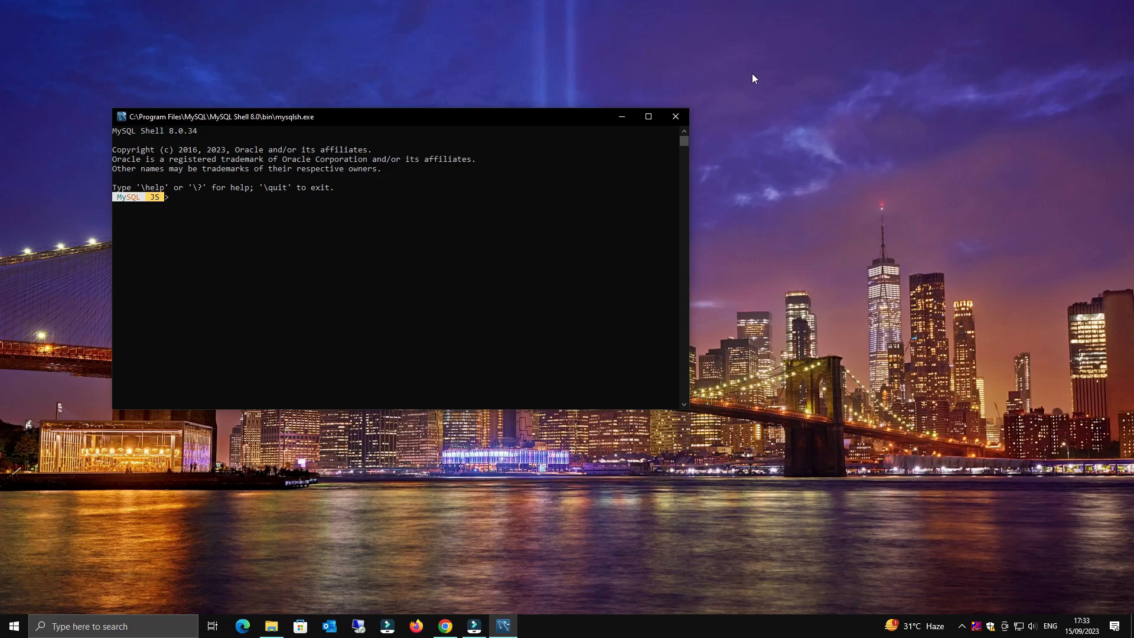
left_click(685, 116)
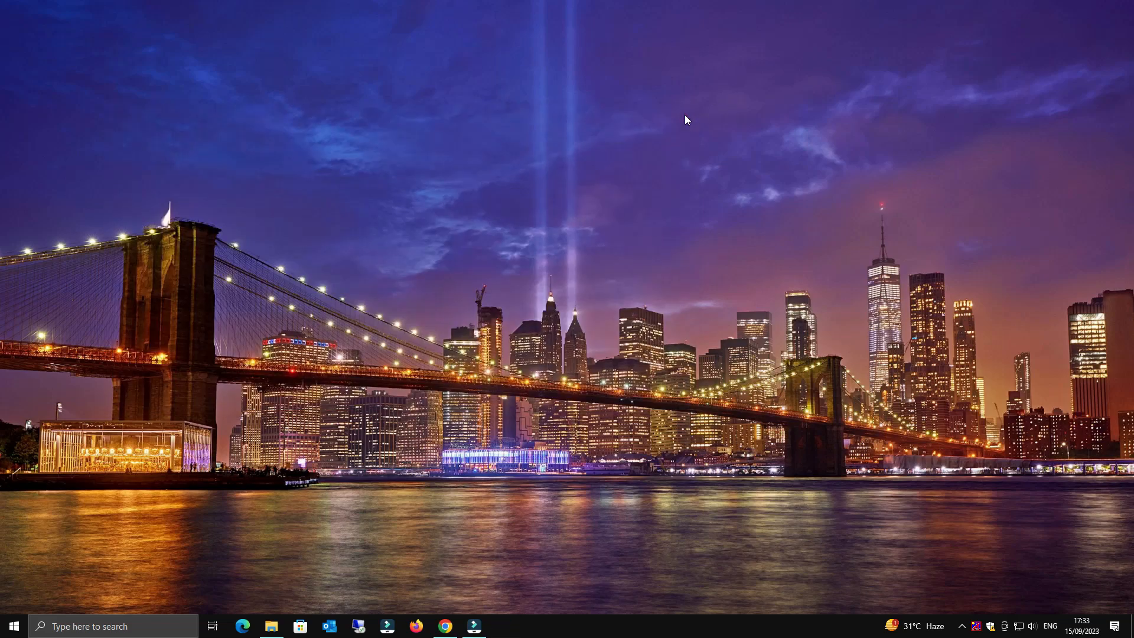